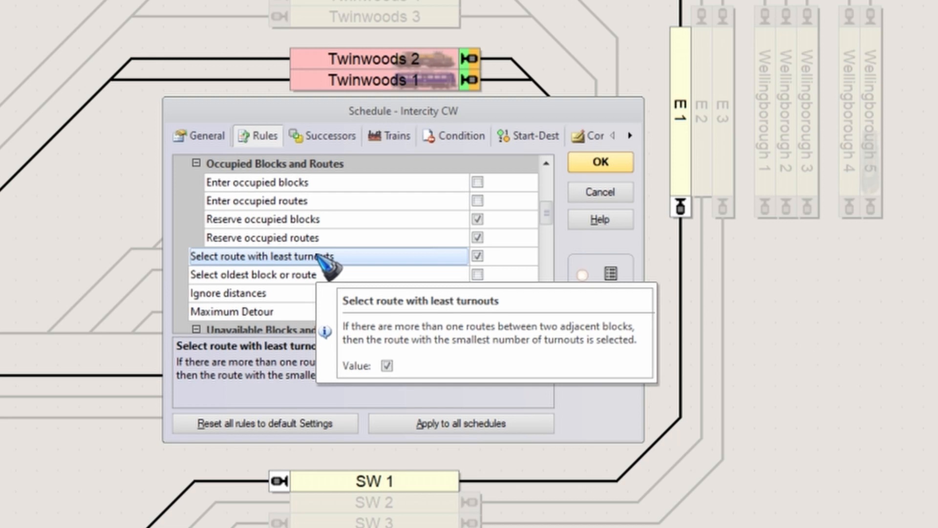
Step: Review the descriptions of the Select oldest block or route, Ignore distances and Maximum Detour rules in the Intercity CW schedule
left_click(370, 277)
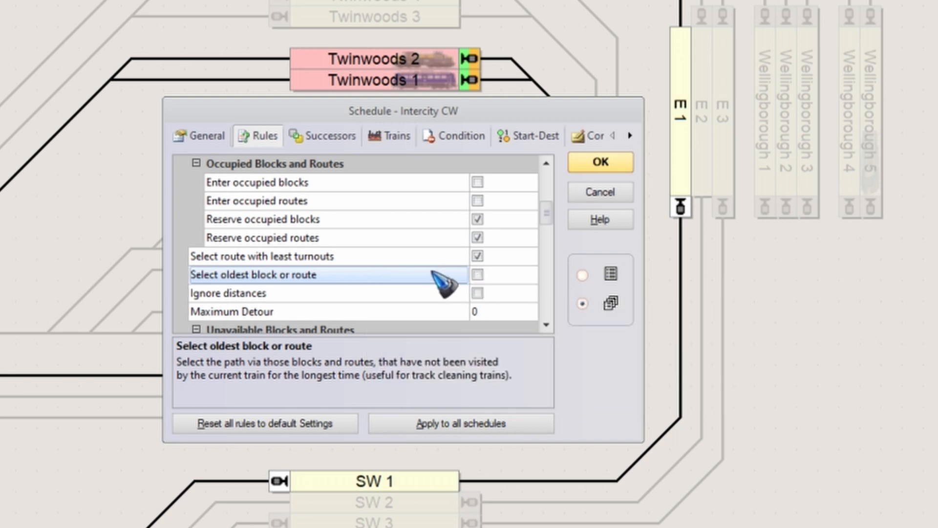
mouse_move(432, 272)
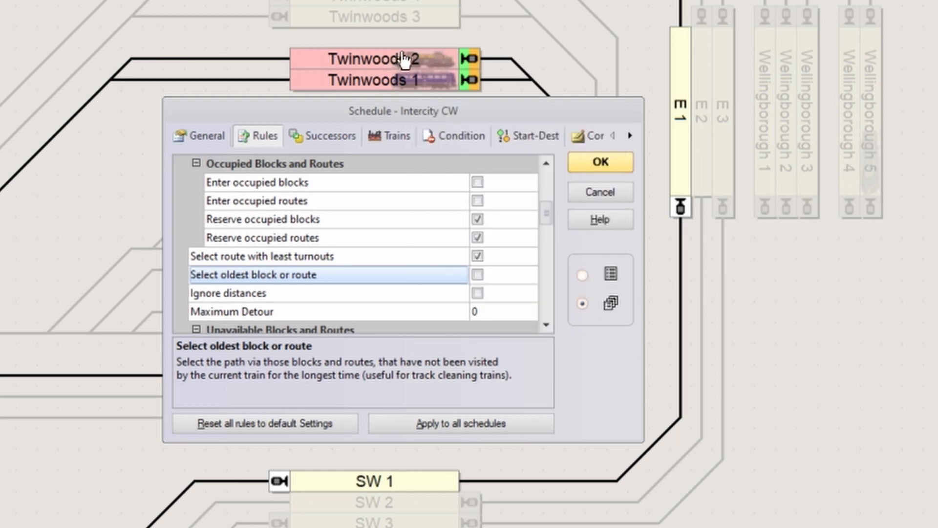
mouse_move(402, 59)
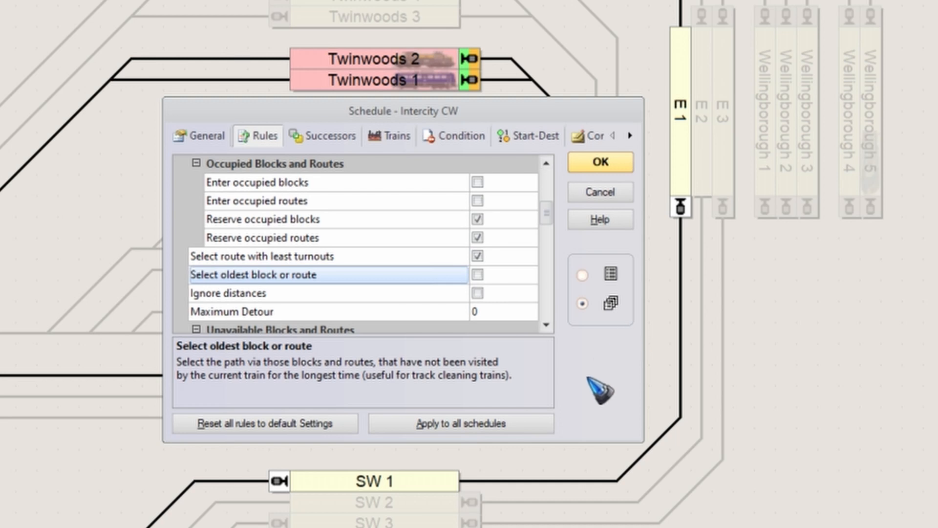
left_click(350, 293)
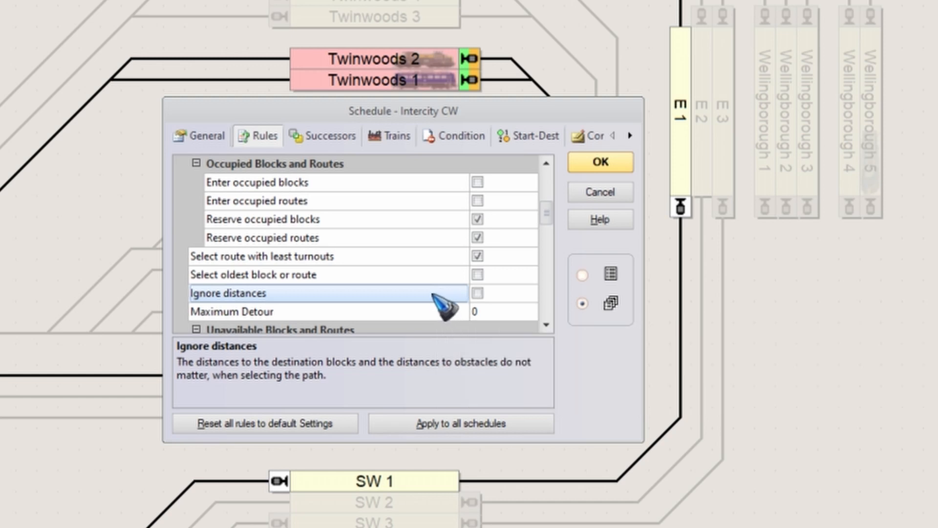
left_click(432, 312)
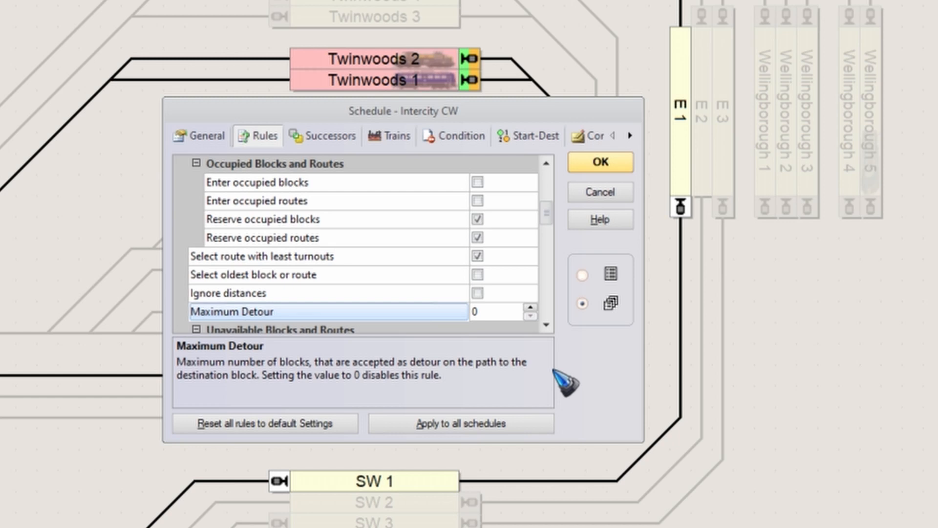
key("Up")
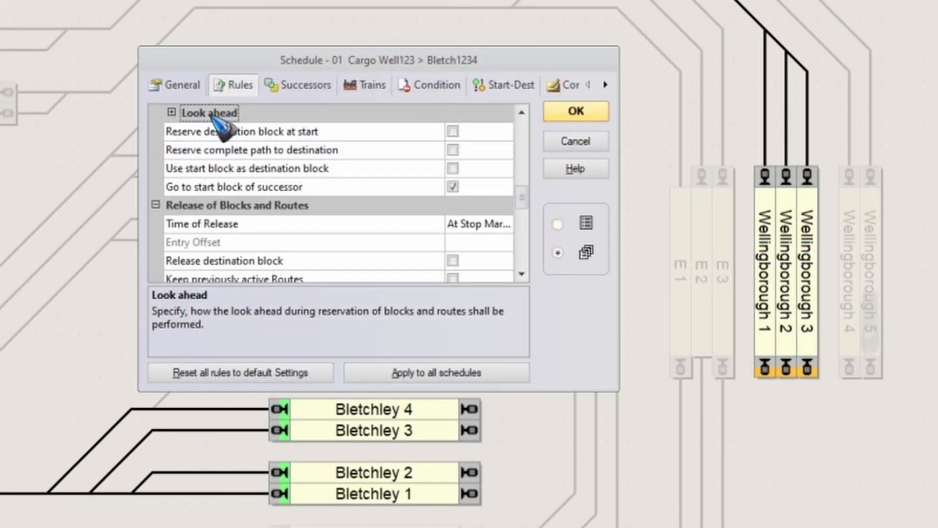
Step: Review the Reserve destination block at start and Reserve complete path to destination rules in the Cargo Well123 > Bletch1234 schedule
left_click(300, 131)
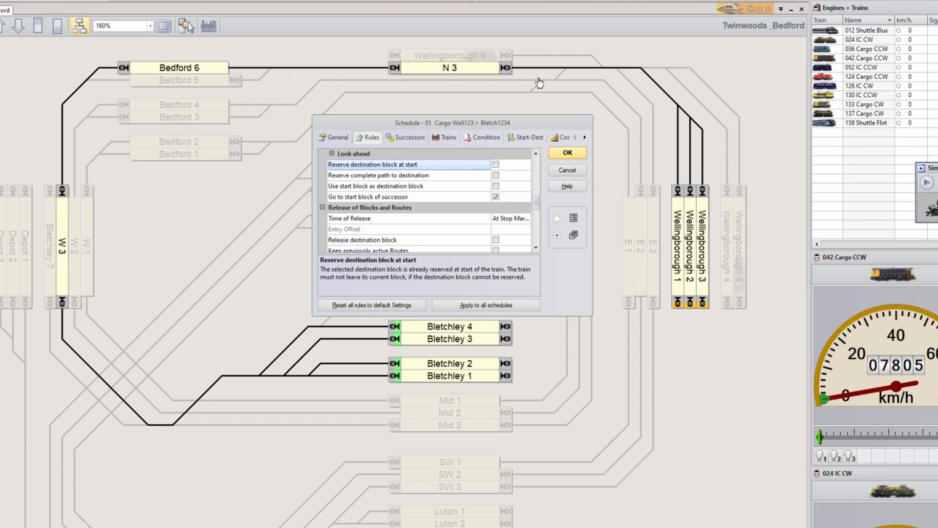
mouse_move(539, 83)
left_click(570, 280)
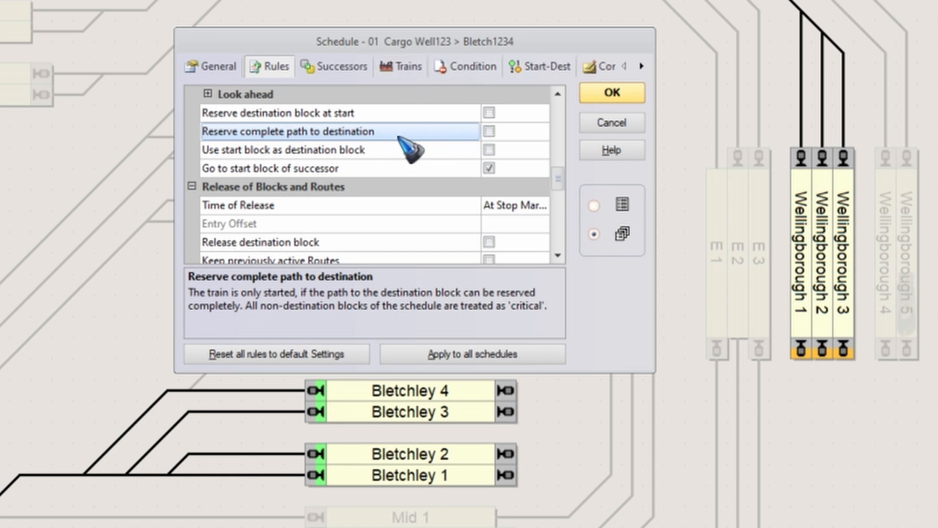
mouse_move(410, 147)
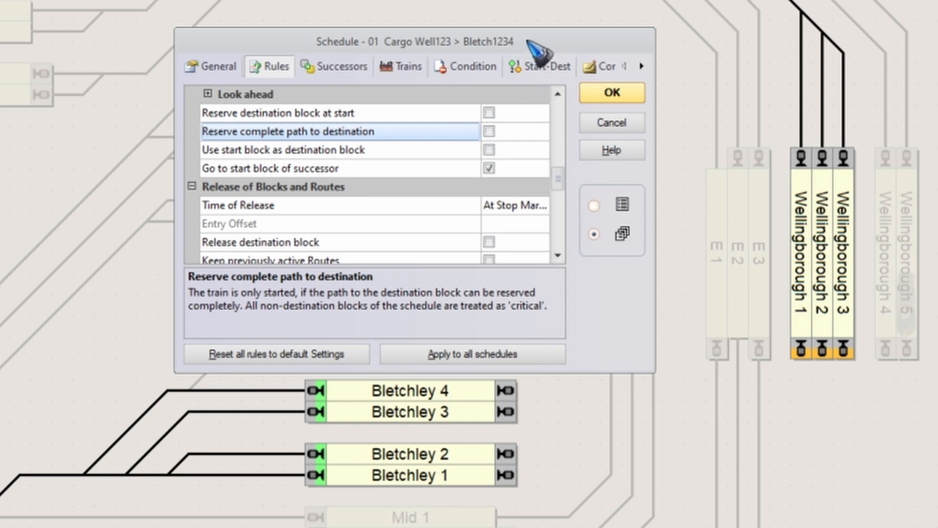
Step: Review the Use start block as destination block and Go to start block of successor rules in the Intercity CW schedule
left_click(342, 221)
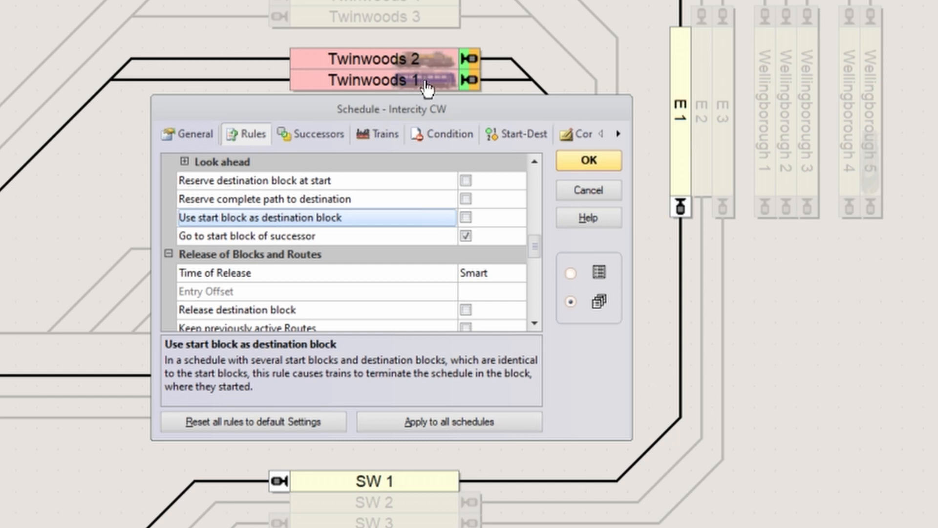
mouse_move(426, 89)
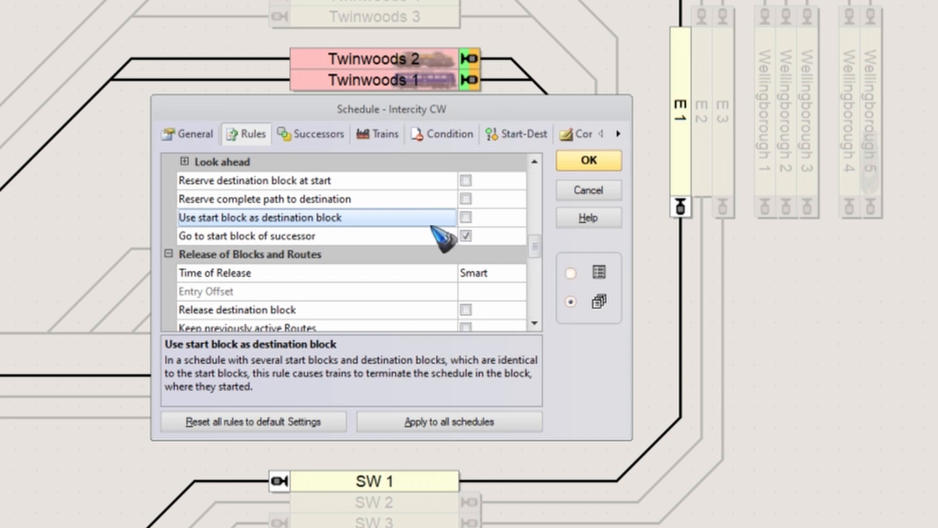
mouse_move(425, 218)
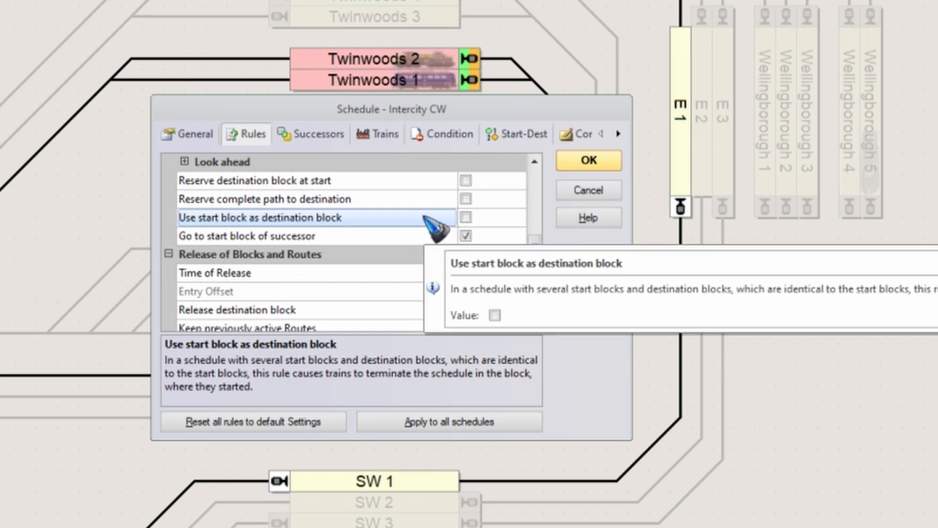
left_click(332, 239)
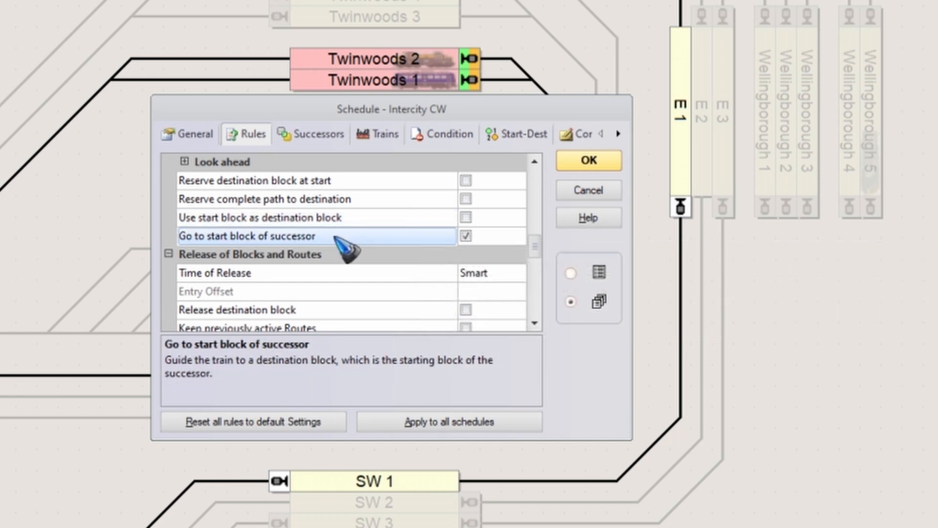
mouse_move(335, 238)
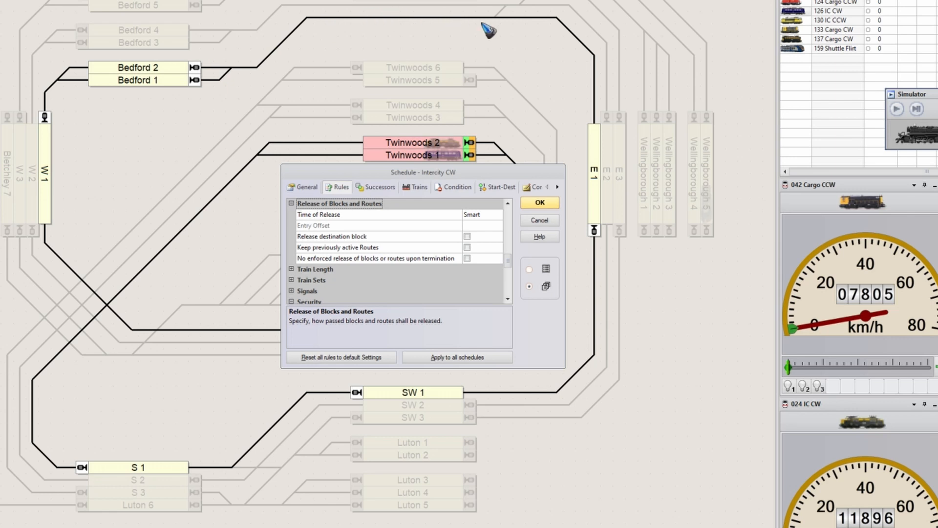
Step: Set the Time of Release rule of the Intercity CW schedule to At Stop Marker
left_click(490, 215)
left_click(486, 225)
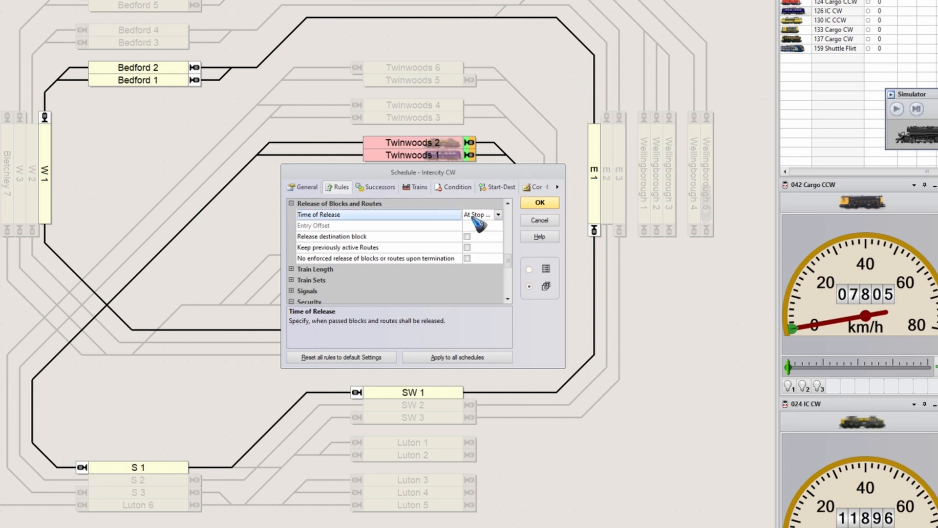
left_click(481, 217)
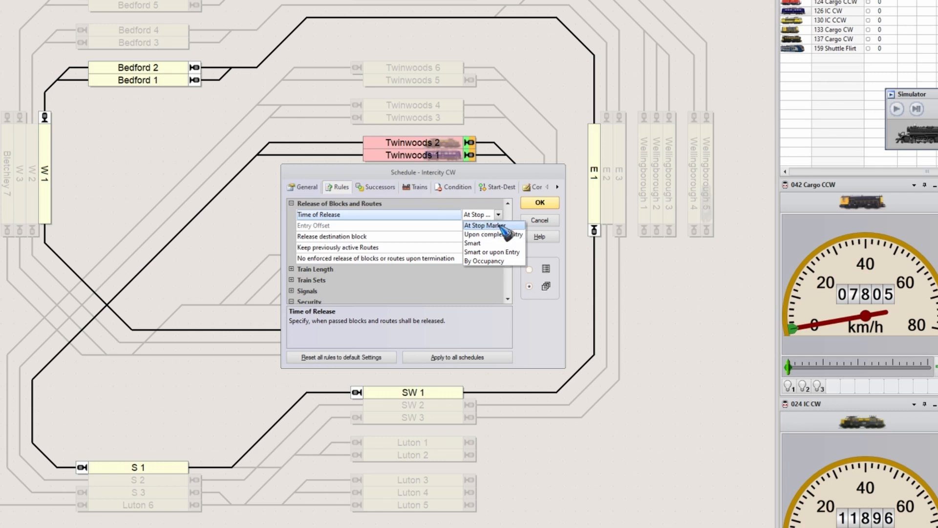
left_click(500, 226)
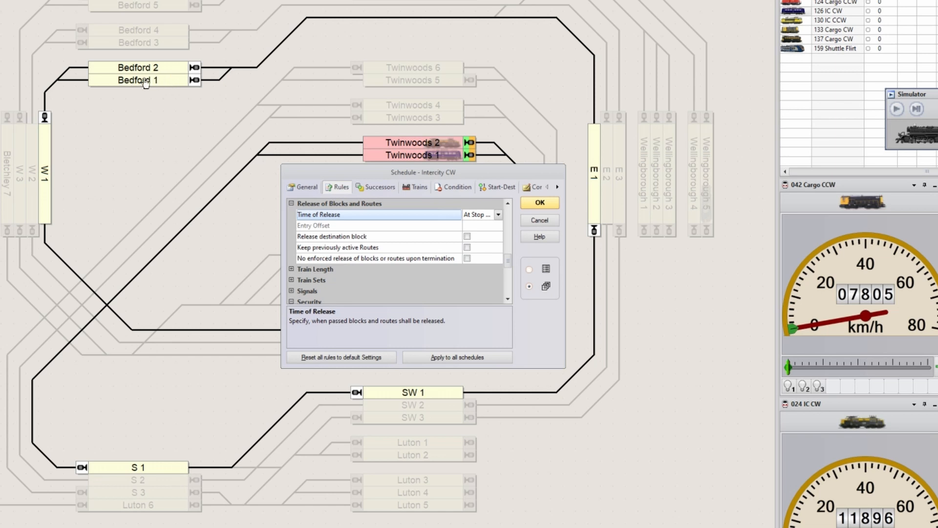
Step: Change the Intercity CW schedule's Time of Release to Smart or upon Entry and confirm the schedule properties
mouse_move(174, 82)
left_click(498, 215)
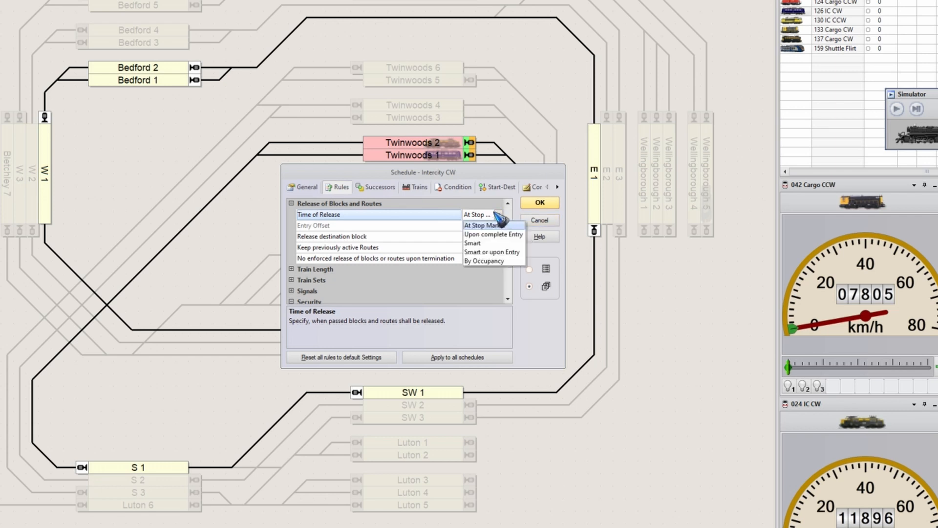
left_click(513, 253)
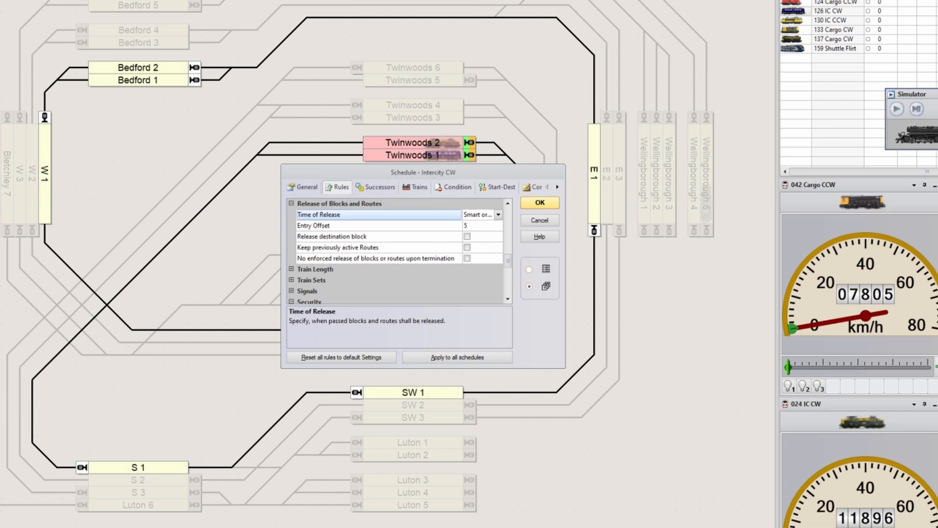
left_click(541, 202)
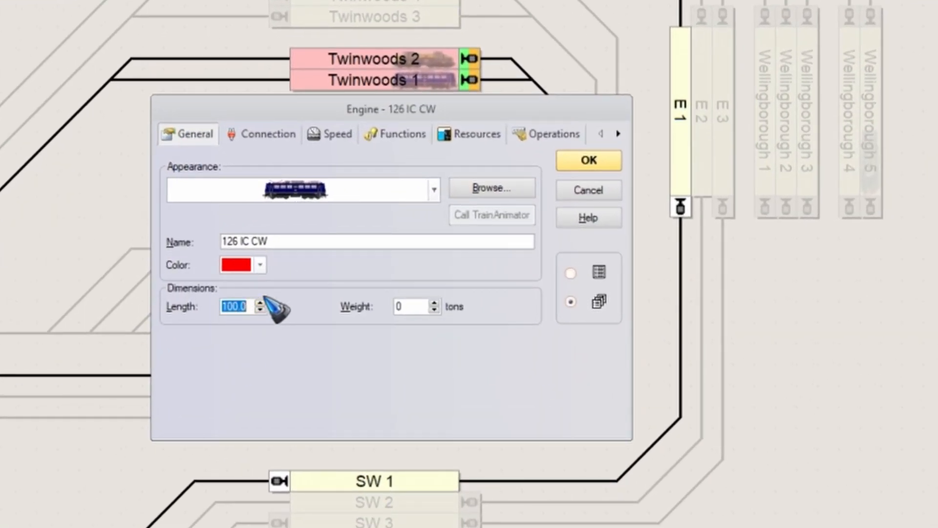
Step: Inspect the general properties and length of engine 126 IC CW, then leave them without changes
left_click(276, 242)
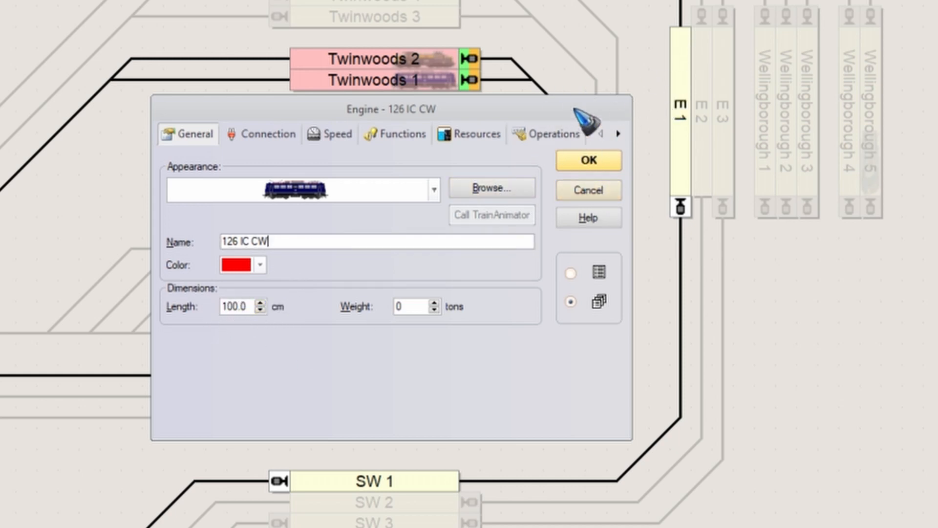
left_click(589, 191)
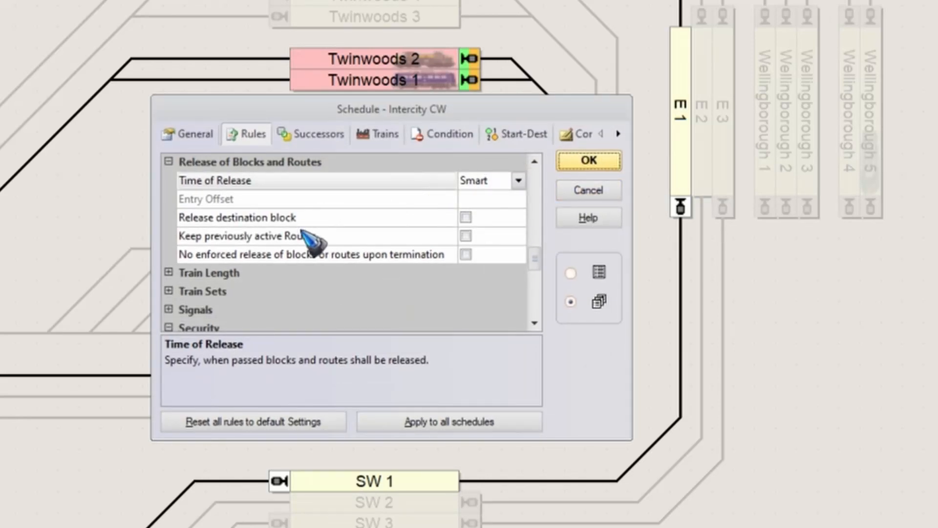
Step: Set the Time of Release rule to Smart or upon Entry for the Intercity CW schedule
left_click(481, 183)
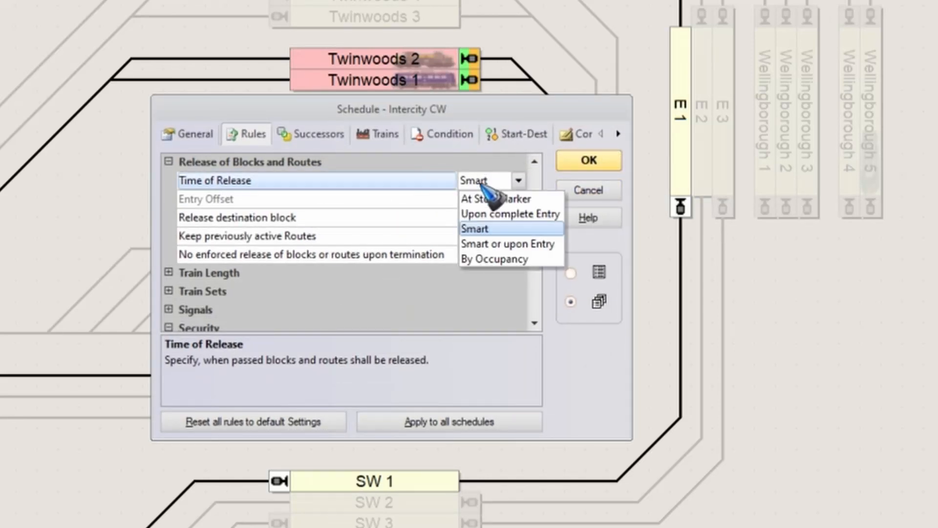
left_click(511, 246)
left_click(517, 180)
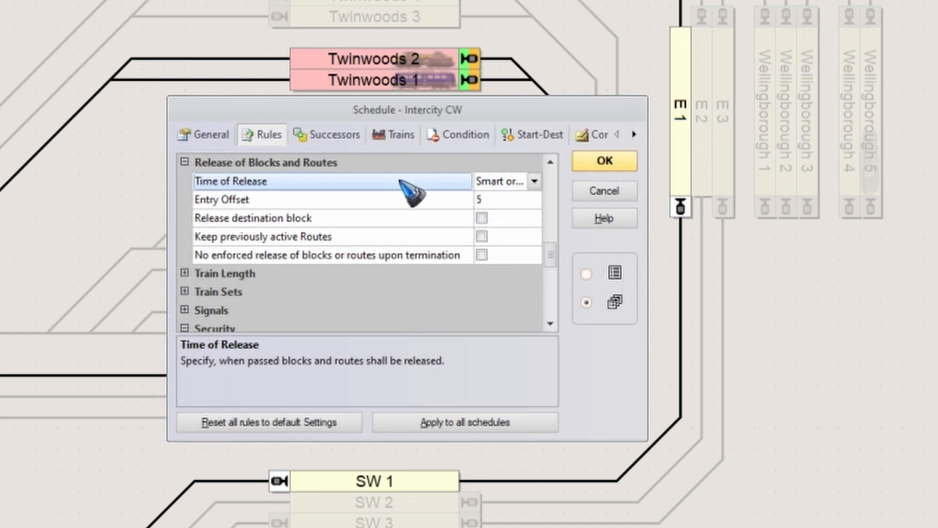
Step: Review the Entry Offset, Release destination block, Keep previously active Routes and No enforced release rules under Release of Blocks and Routes
left_click(380, 198)
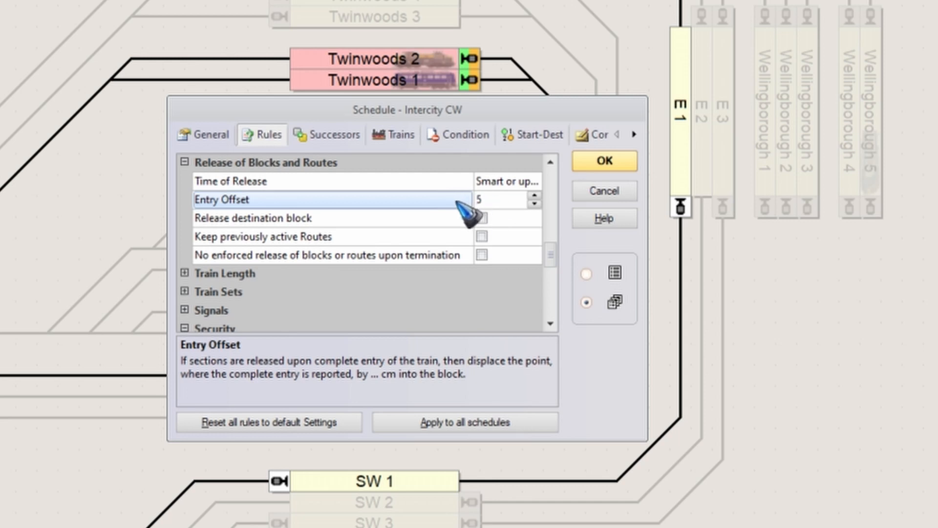
mouse_move(437, 200)
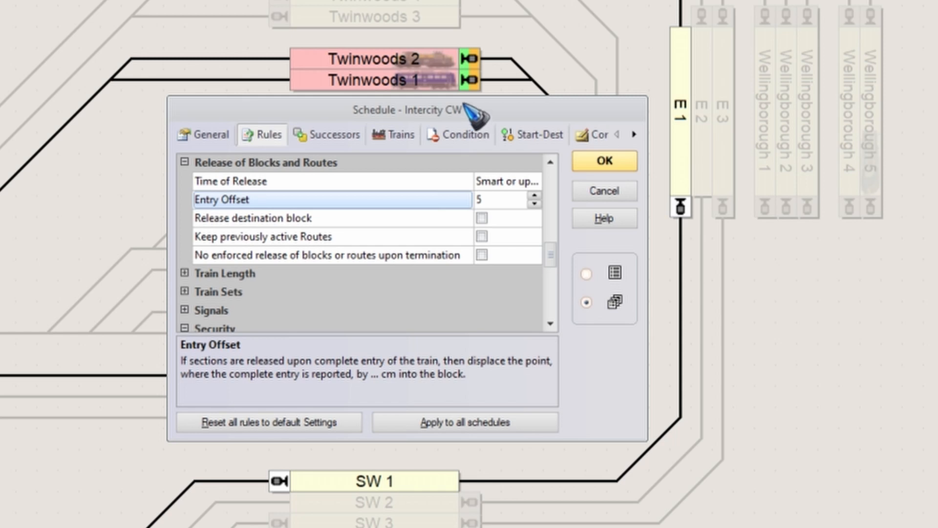
left_click(370, 217)
left_click(367, 238)
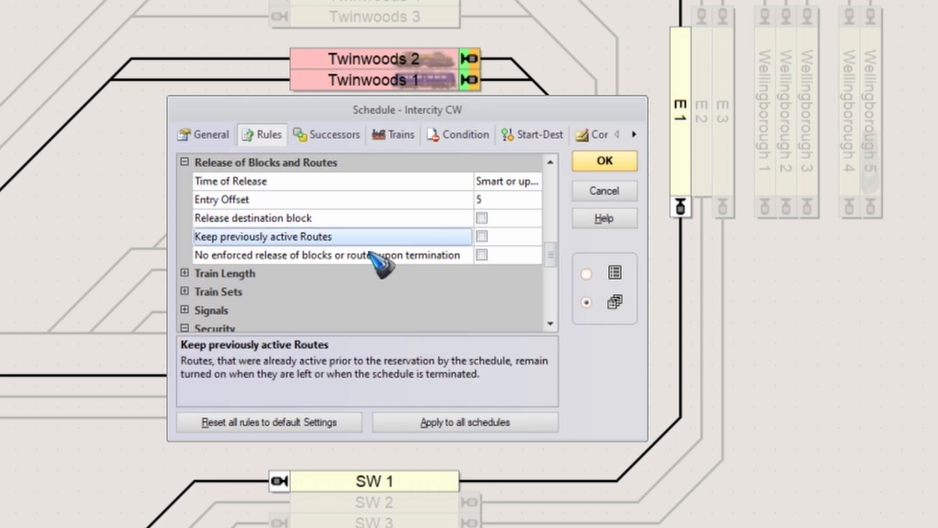
left_click(374, 255)
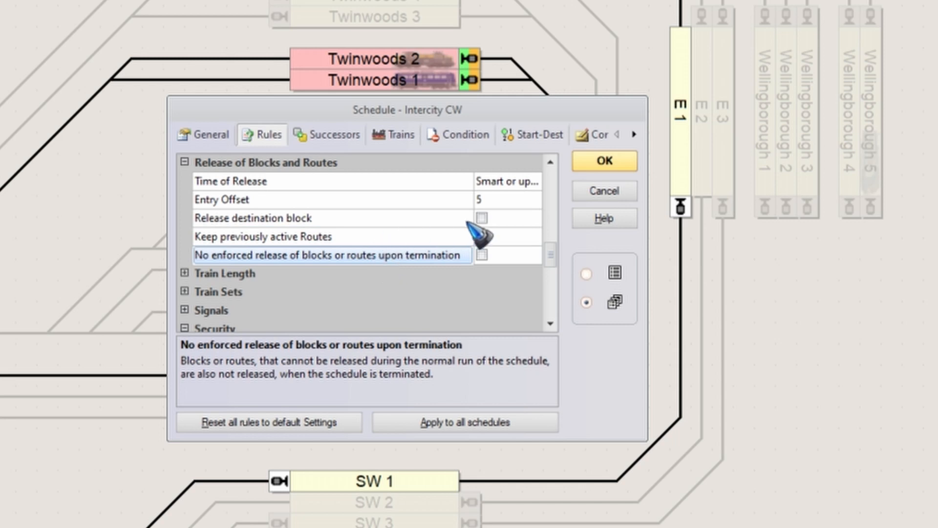
left_click(405, 219)
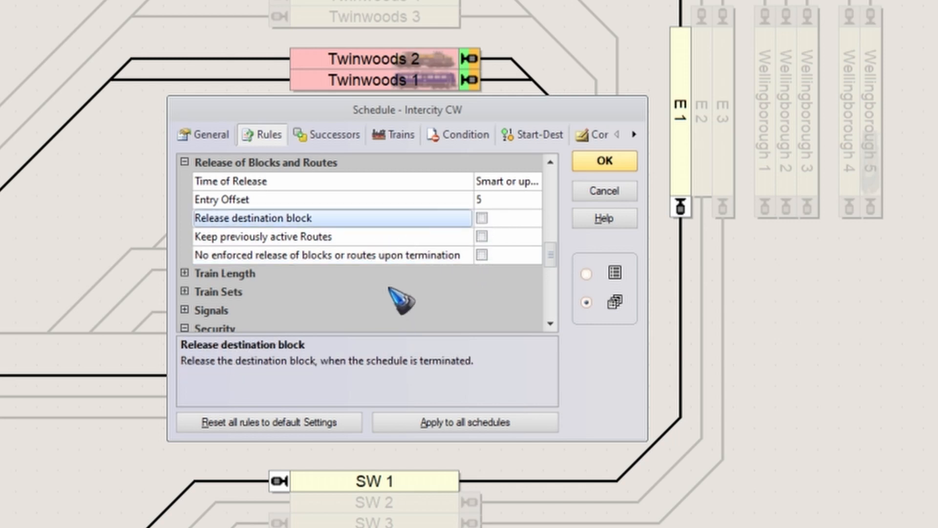
Step: Open the help on schedule rules and read through the rule descriptions, starting with the Schedule Start category
left_click(612, 218)
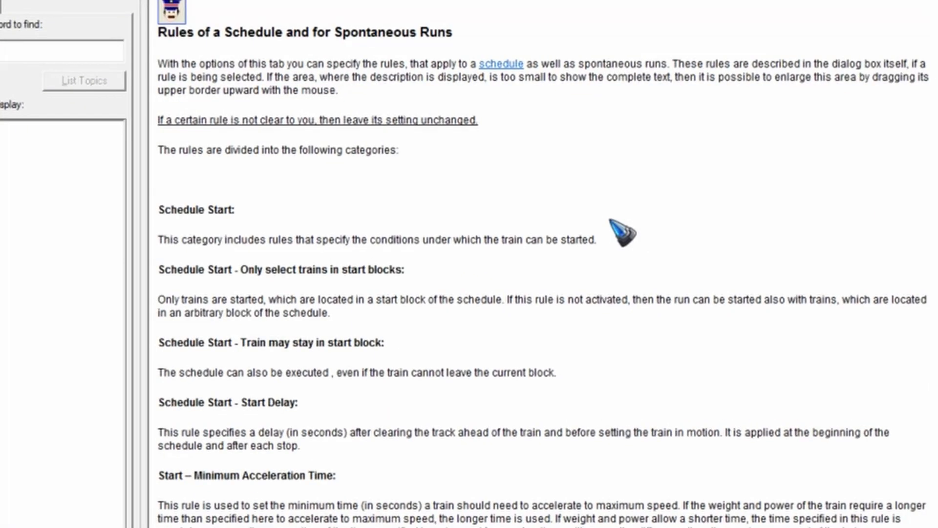
scroll(936, 215, "down", 20)
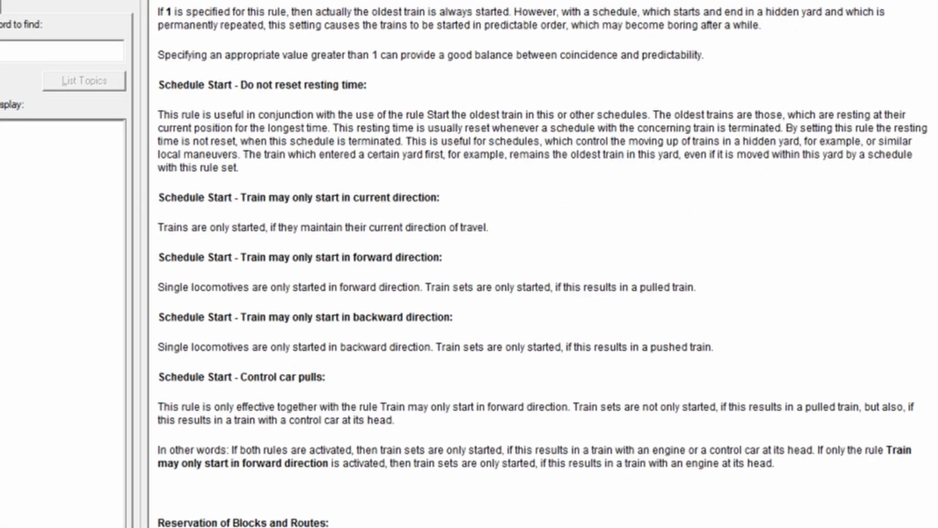
scroll(936, 215, "down", 10)
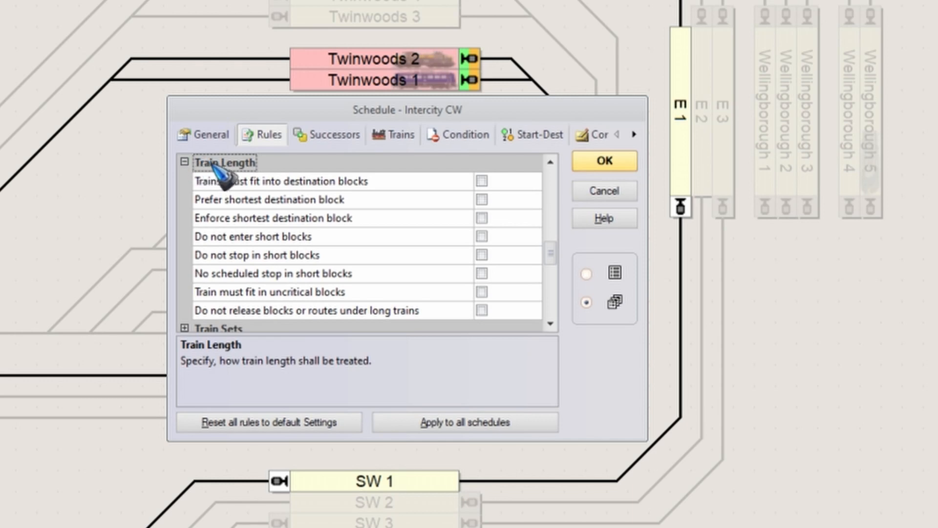
Step: Examine the Train Length rules of the Intercity CW schedule and read their descriptions in the help
mouse_move(261, 164)
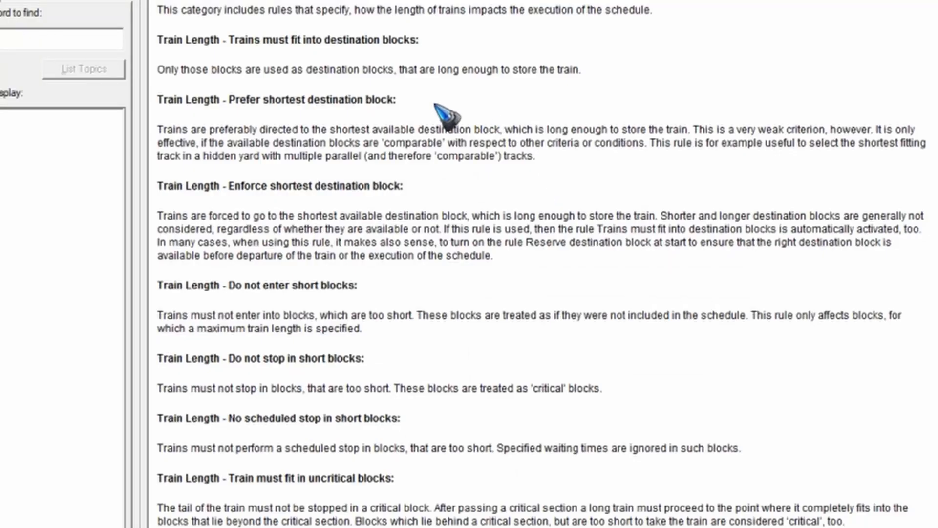
left_click_drag(157, 9, 268, 10)
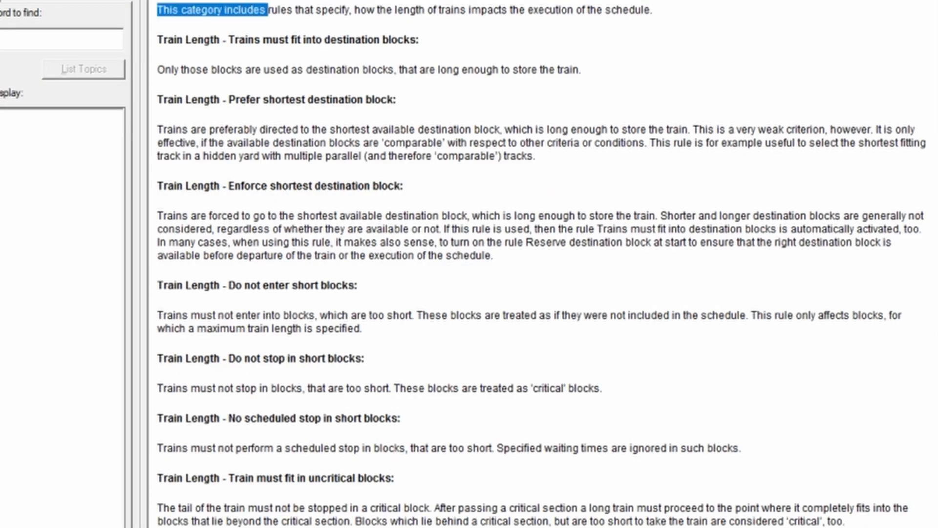
left_click(268, 10)
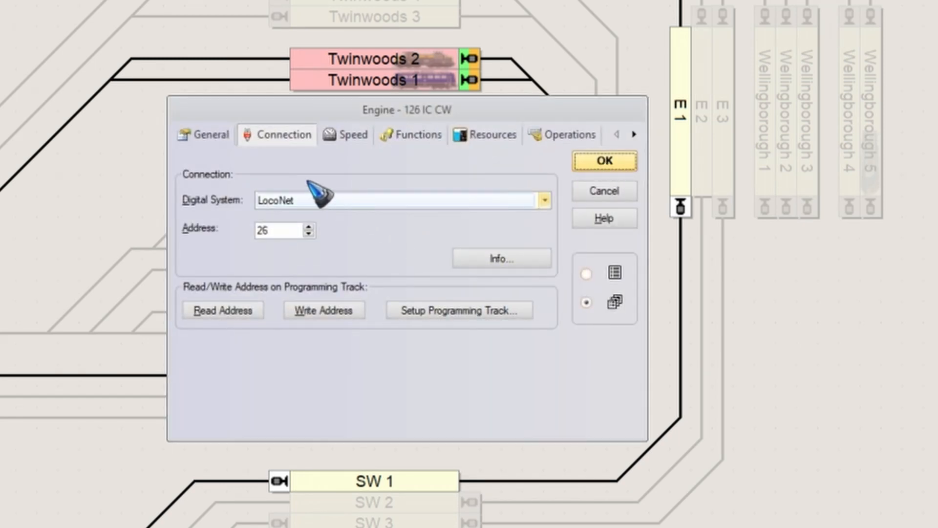
Step: Check the length and other general properties of engine 126 IC CW and leave them without changes
left_click(208, 135)
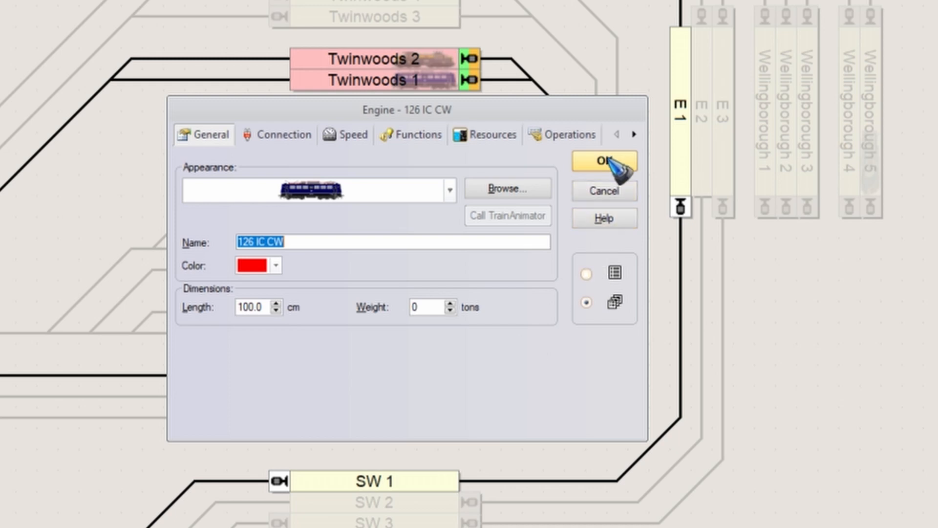
left_click(608, 193)
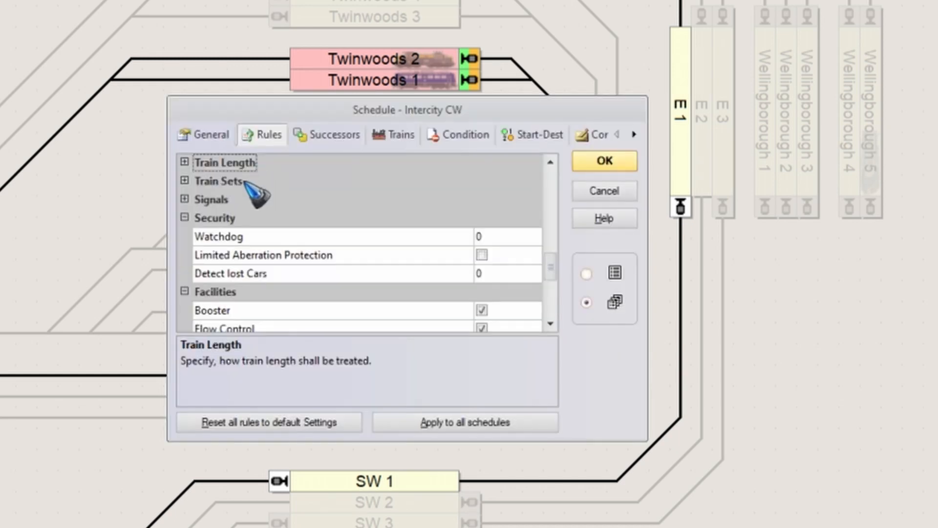
Step: Review the Train Sets, Signals and Security rule categories of the Intercity CW schedule, collapsing the Facilities category
left_click(260, 184)
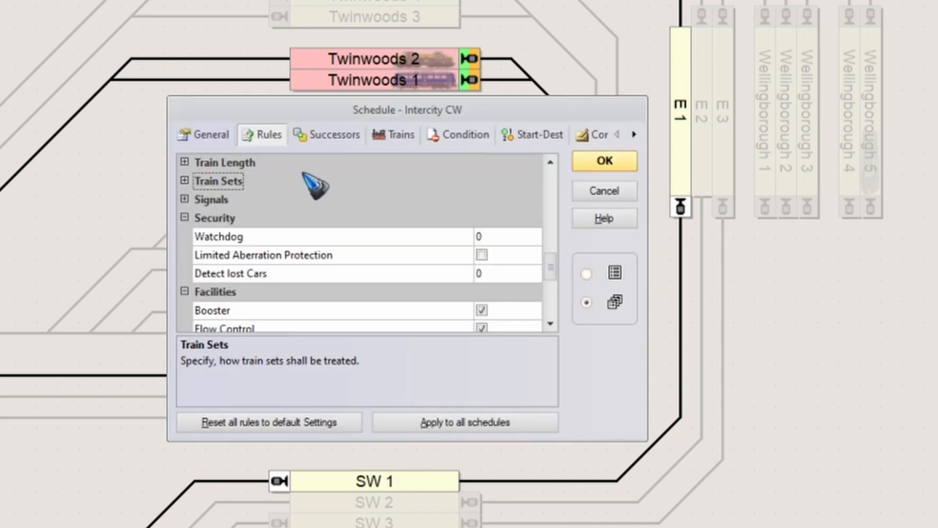
left_click(224, 201)
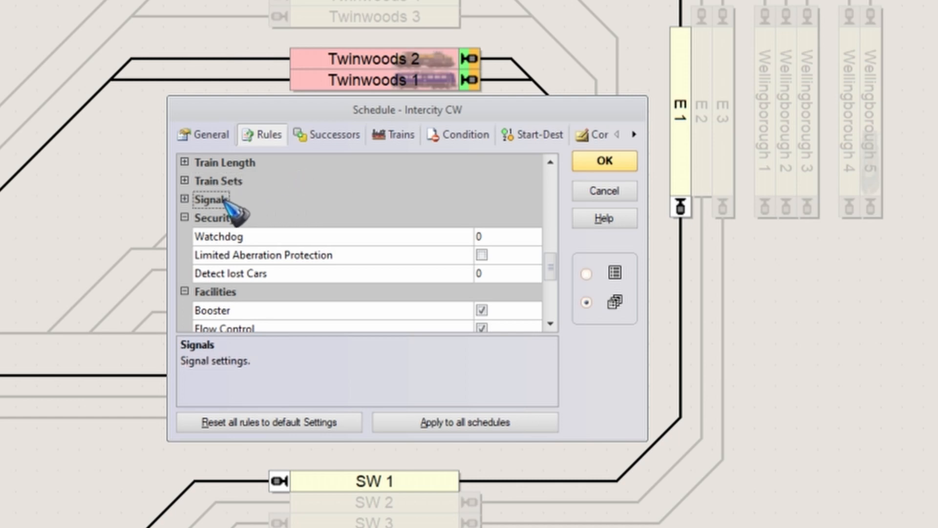
left_click(228, 217)
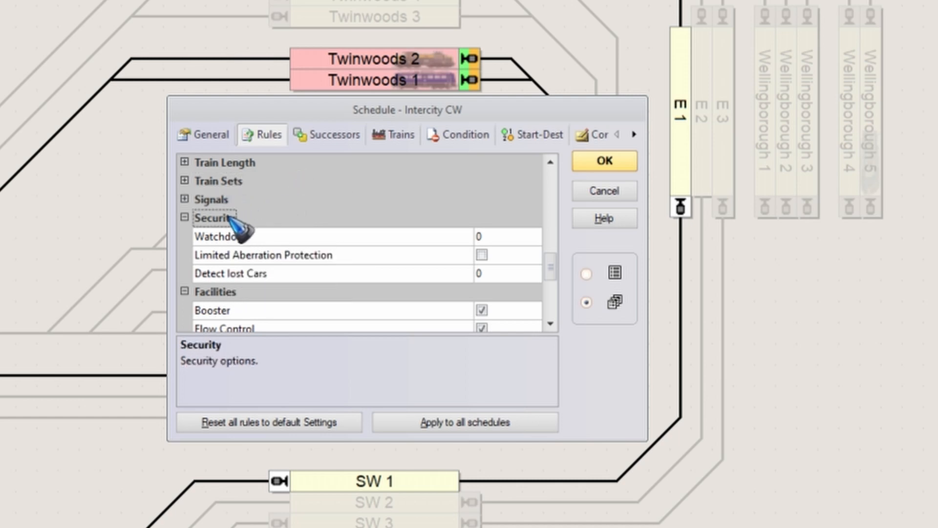
left_click(551, 325)
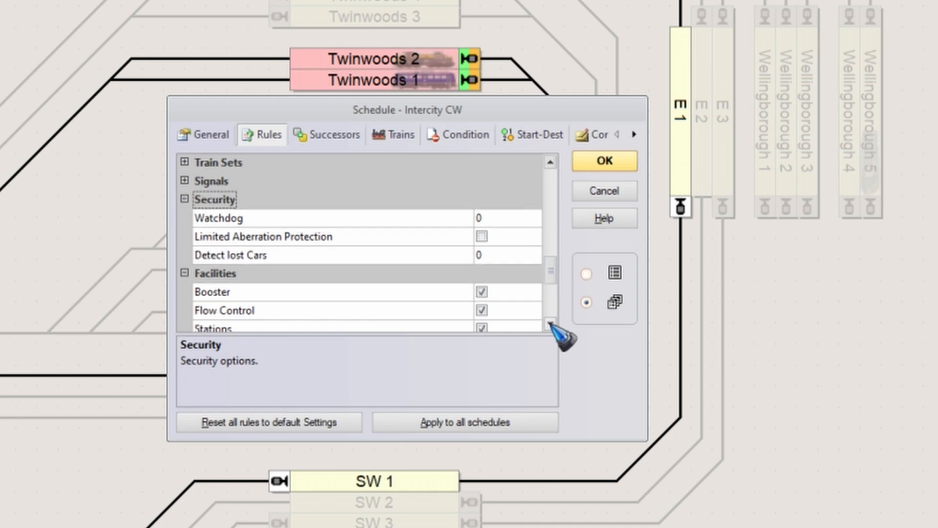
left_click(550, 326)
left_click(551, 326)
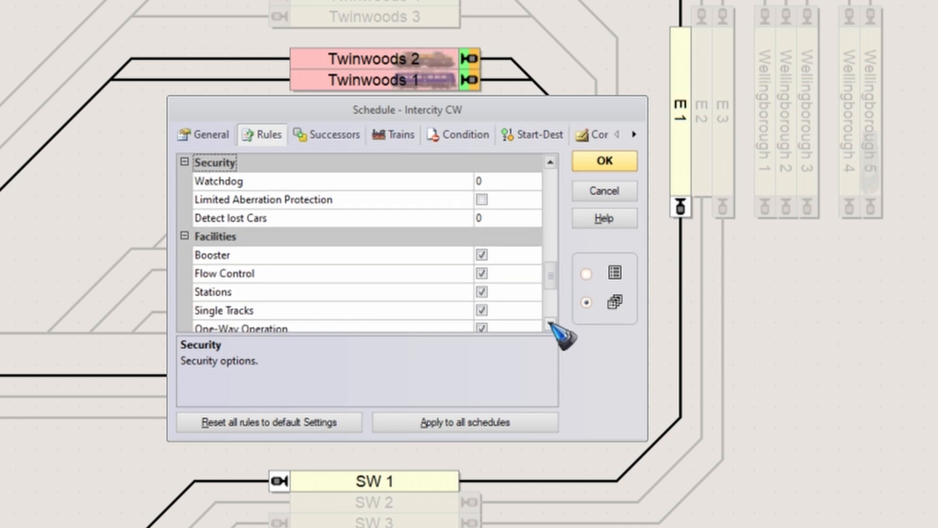
left_click(184, 236)
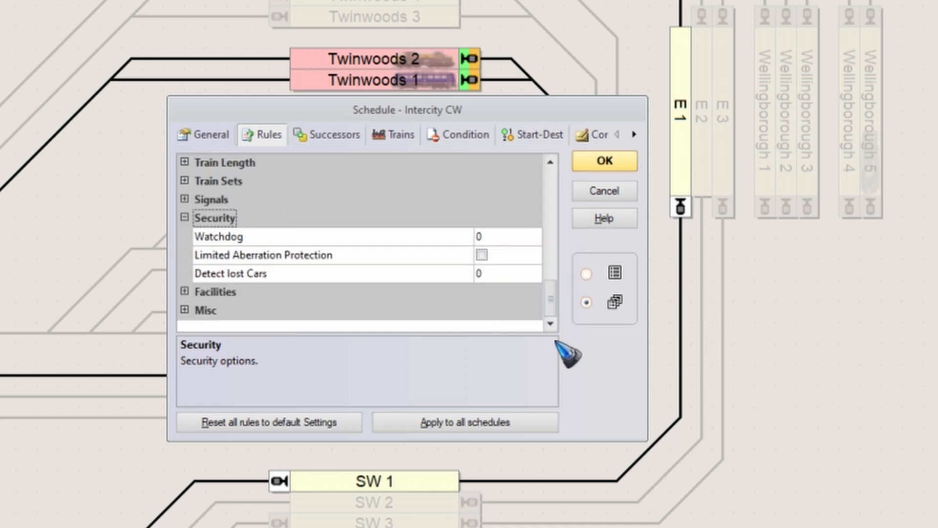
Step: Set the Watchdog security rule of the Intercity CW schedule to 90 seconds
left_click(359, 243)
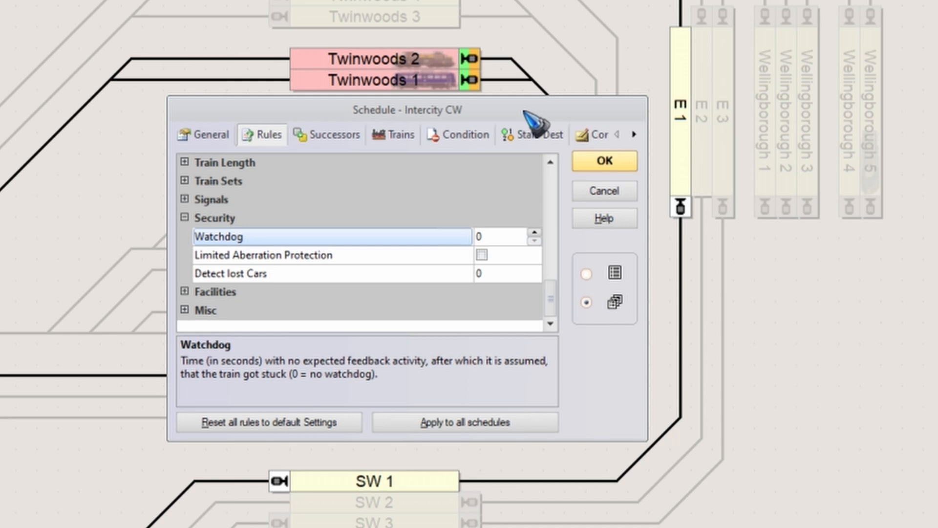
left_click(494, 237)
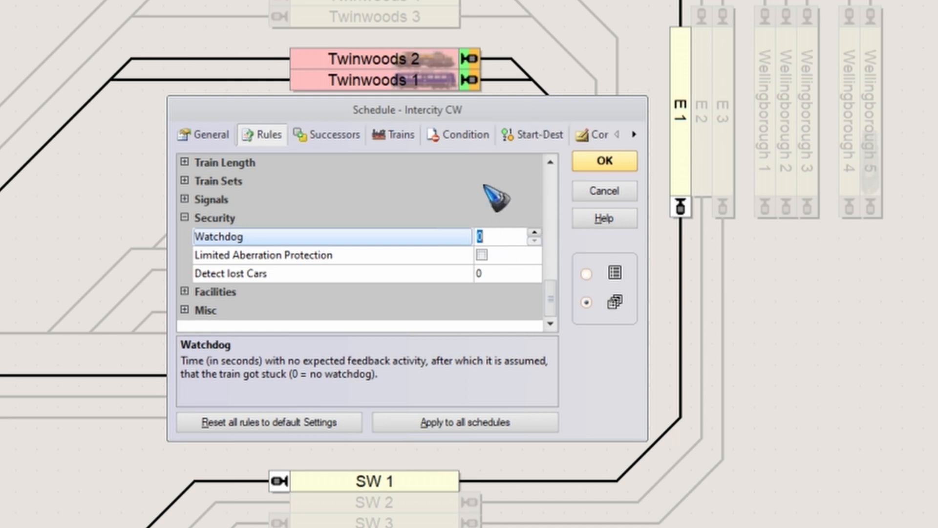
type("90")
left_click(467, 182)
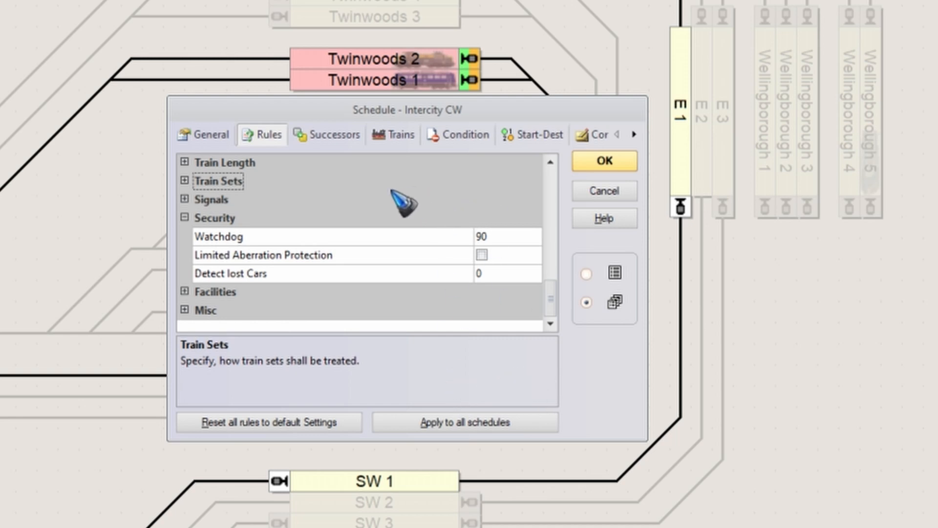
Step: Enable Limited Aberration Protection for the Intercity CW schedule and review the Detect lost Cars rule
left_click(362, 255)
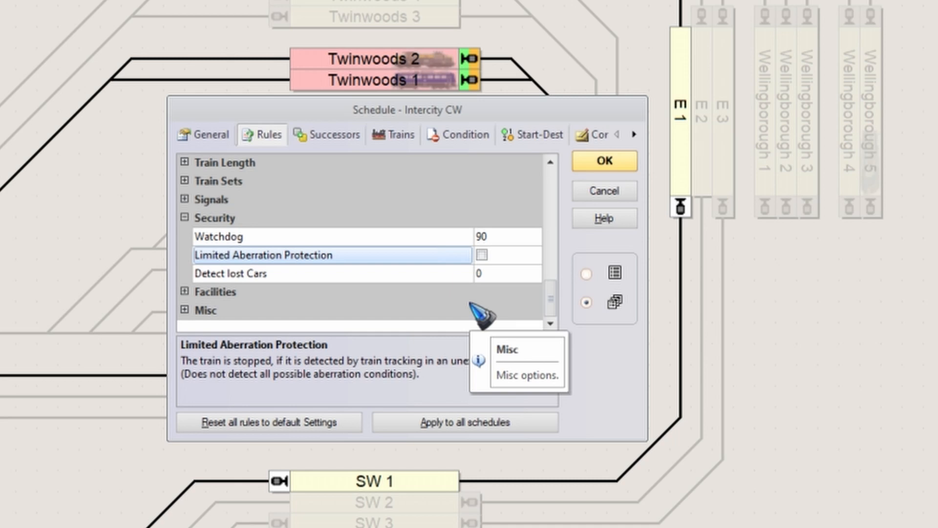
left_click(482, 255)
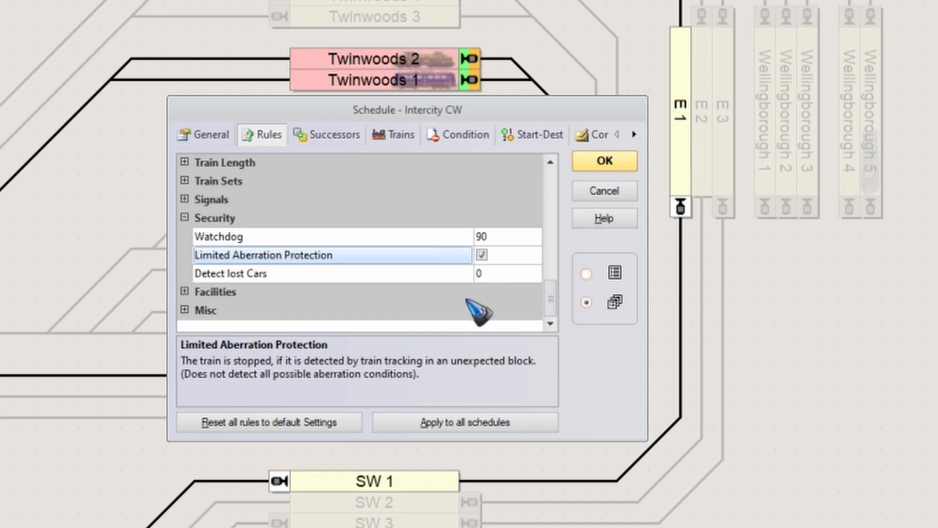
left_click(382, 272)
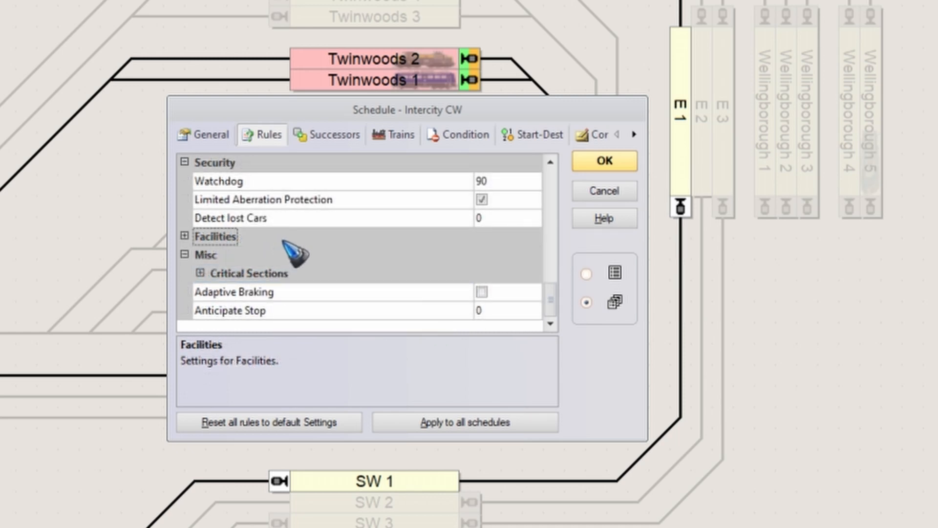
Step: Review the Misc rules on sharing critical sections in this schedule and in the same direction
left_click(211, 255)
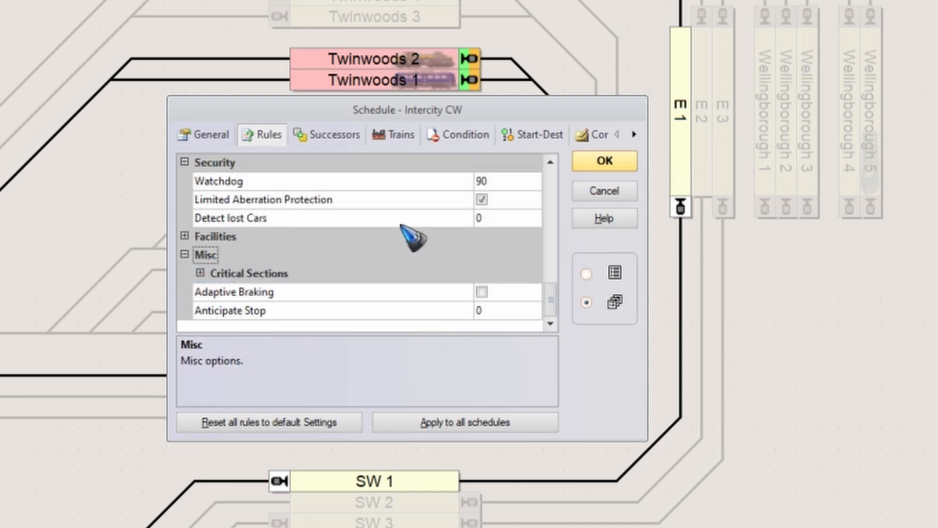
left_click(271, 275)
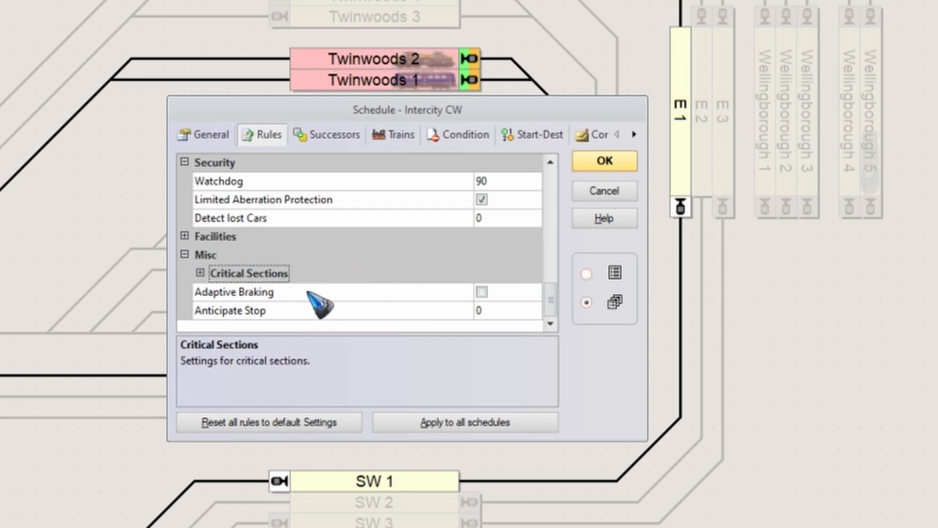
left_click(201, 273)
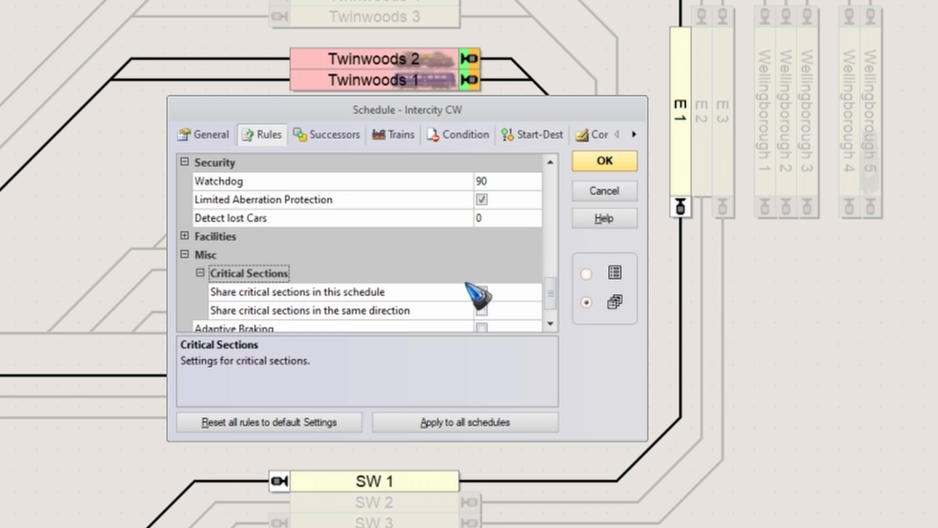
scroll(421, 269, "down", 1)
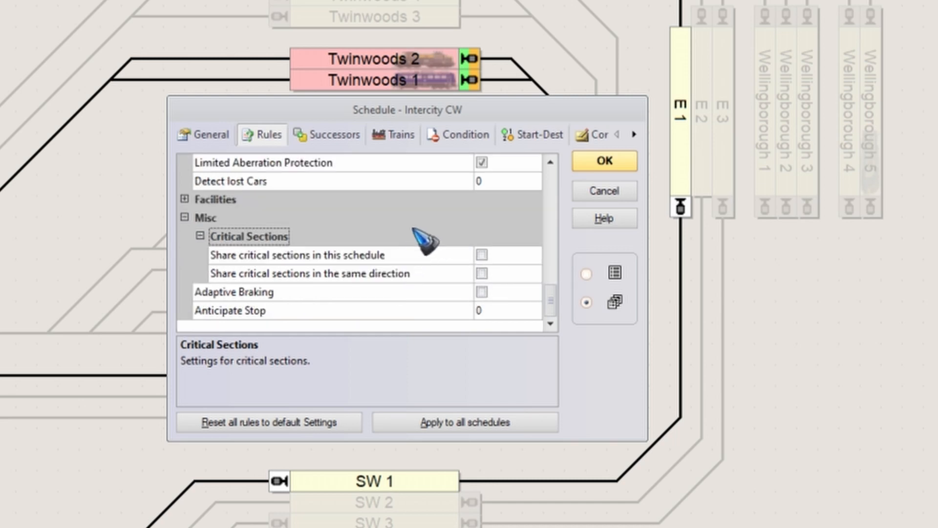
left_click(407, 257)
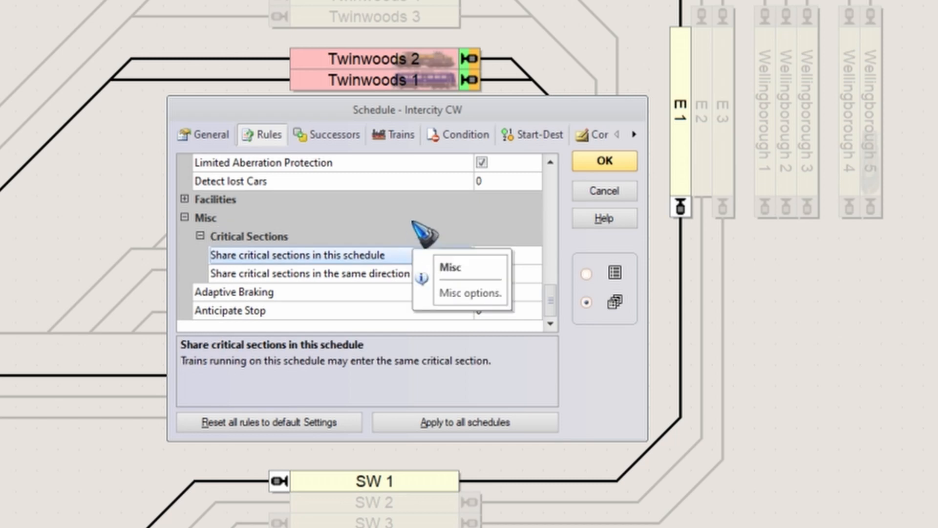
left_click(411, 274)
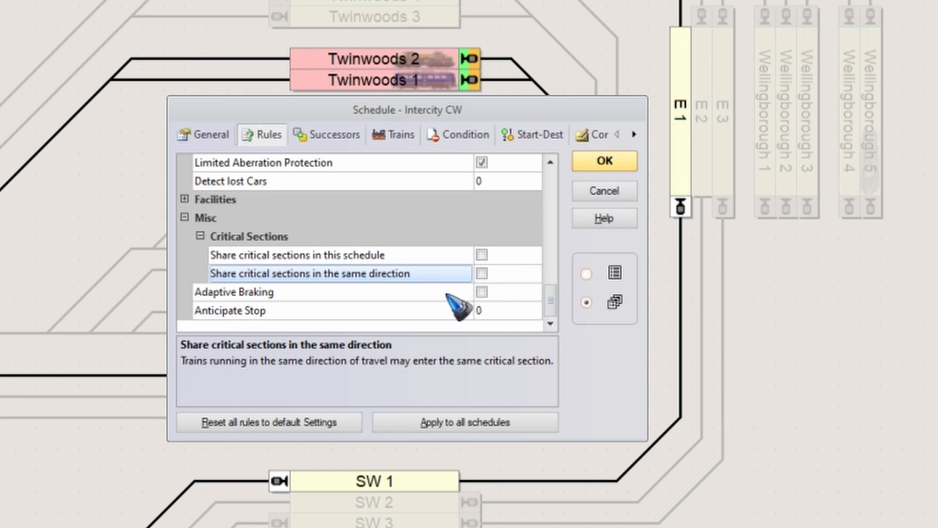
Step: Try enabling Adaptive Braking for the Intercity CW schedule, then switch it off again
left_click(482, 291)
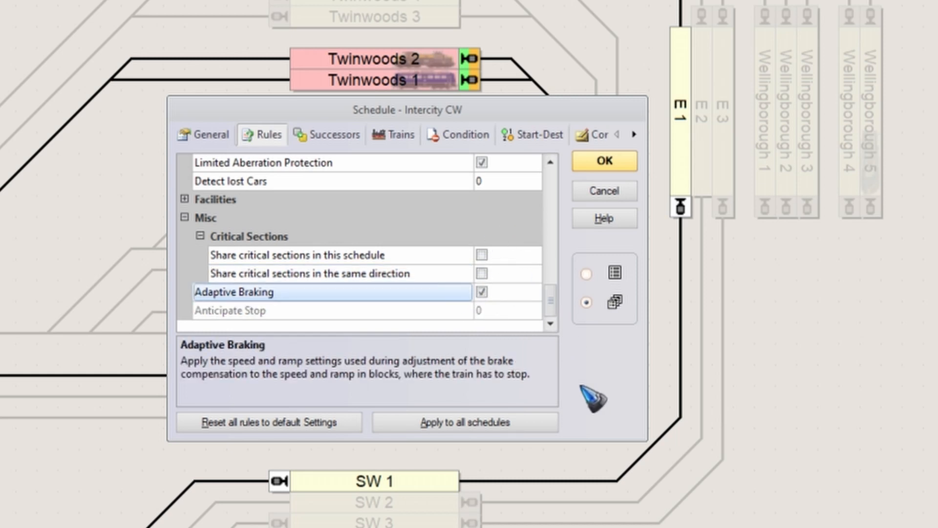
left_click(482, 292)
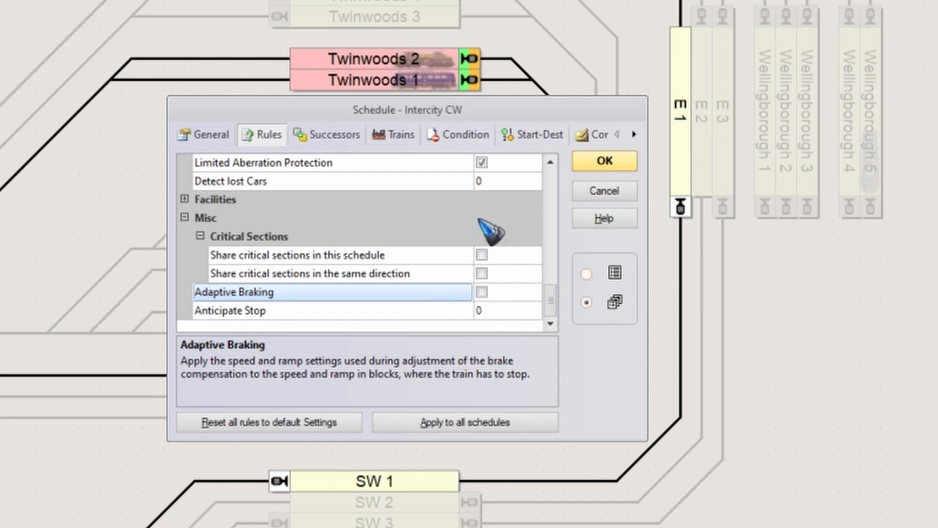
left_click(482, 292)
left_click(482, 292)
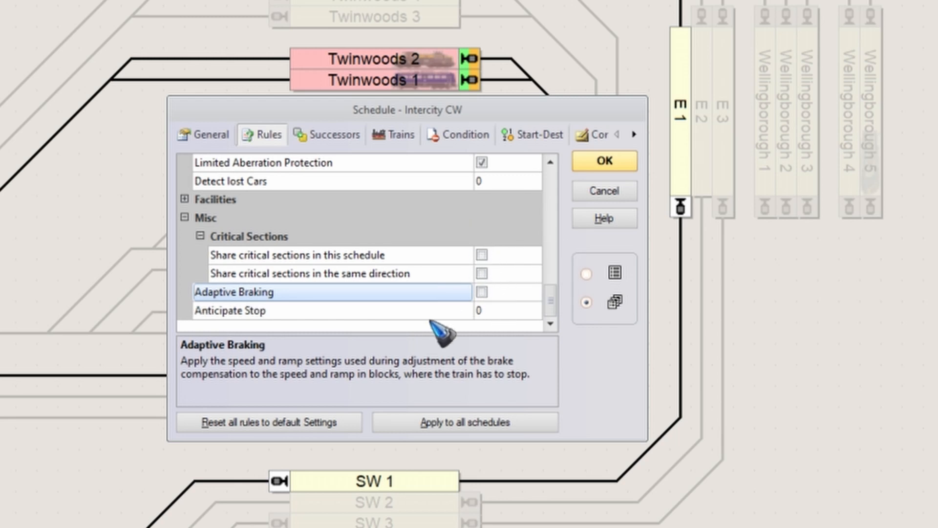
Step: Set the Anticipate Stop rule of the Intercity CW schedule to 40 km/h
left_click(254, 310)
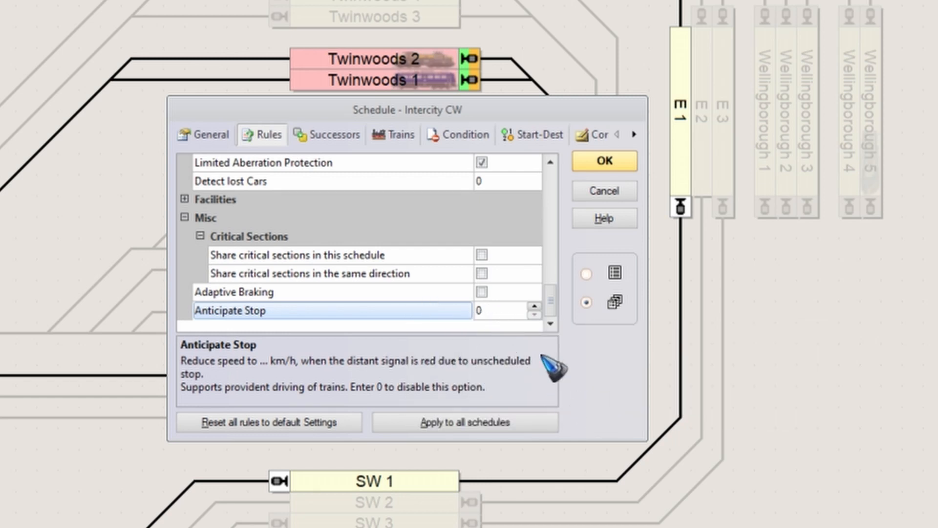
double_click(479, 311)
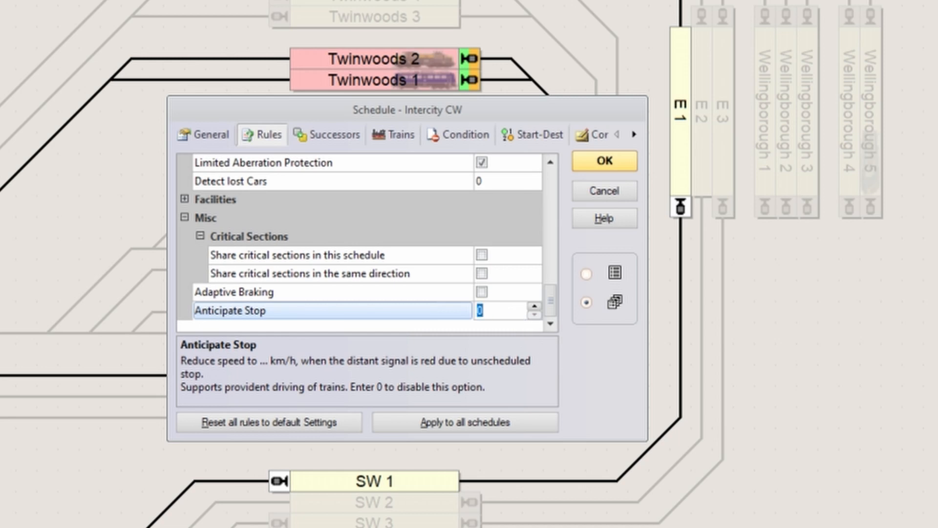
type("40")
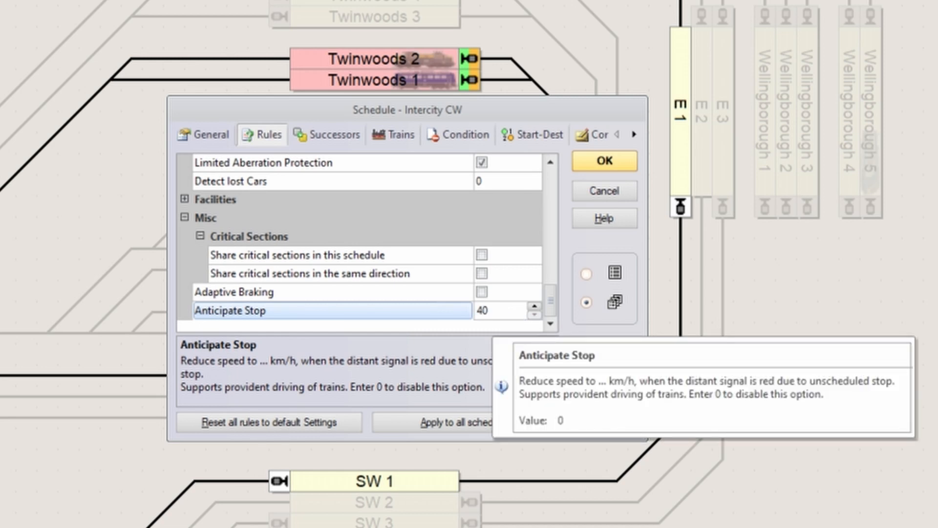